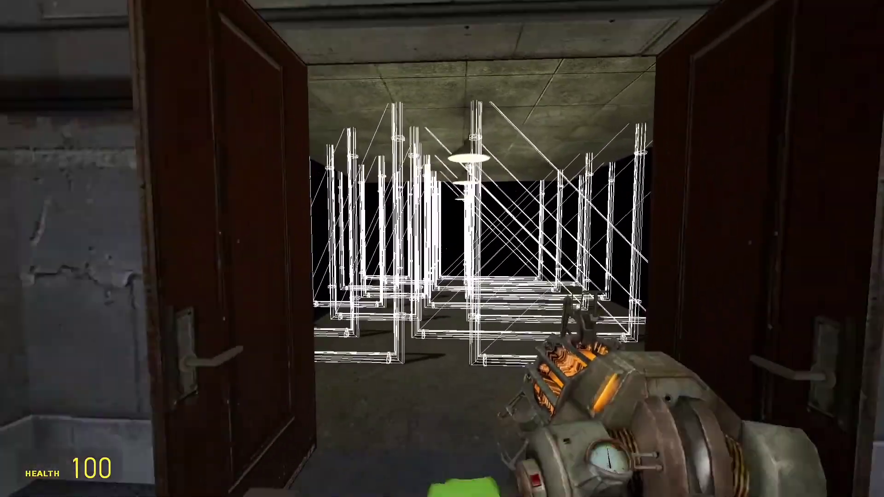
- Approach the maze room doorway, then back out to view the building entrance from the street
key(w)
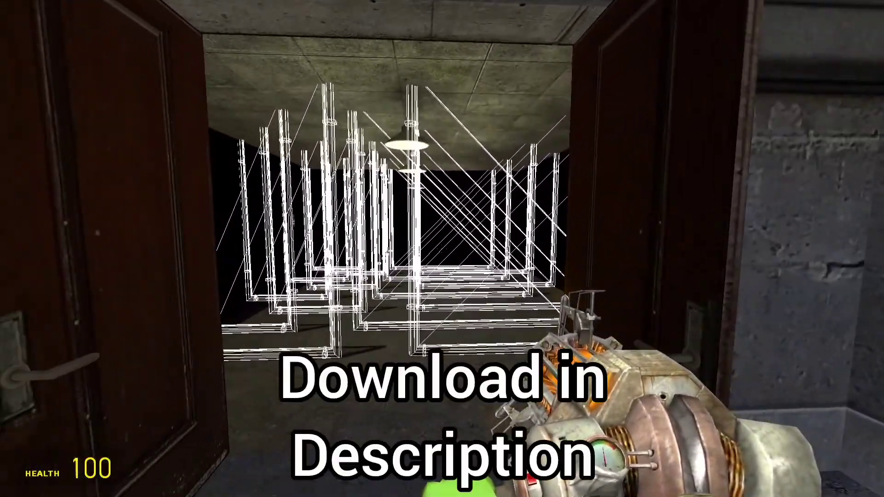
key(s)
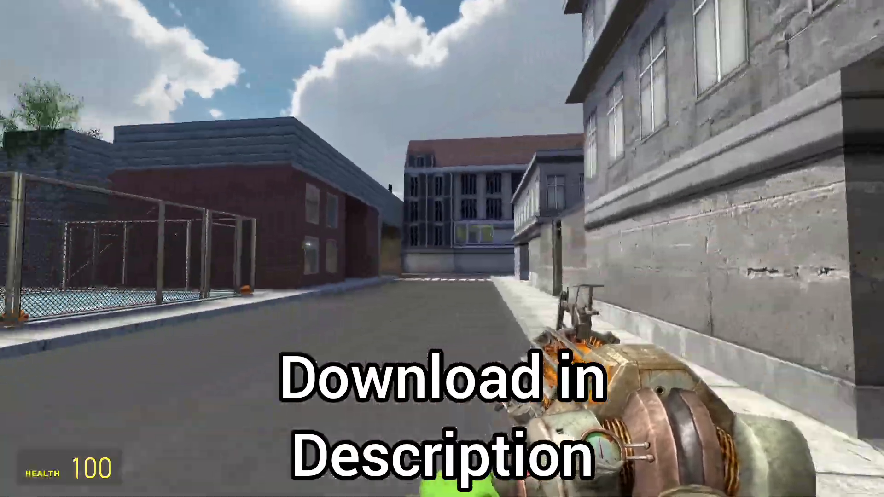
key(w)
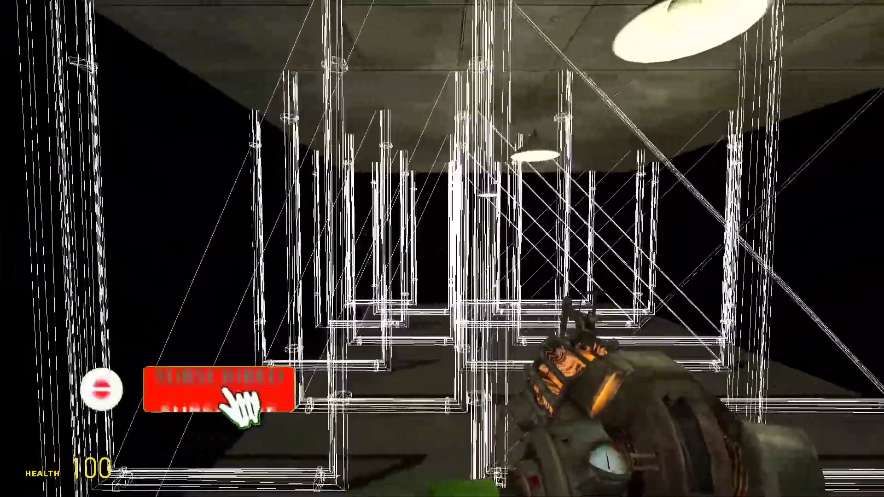
key(s)
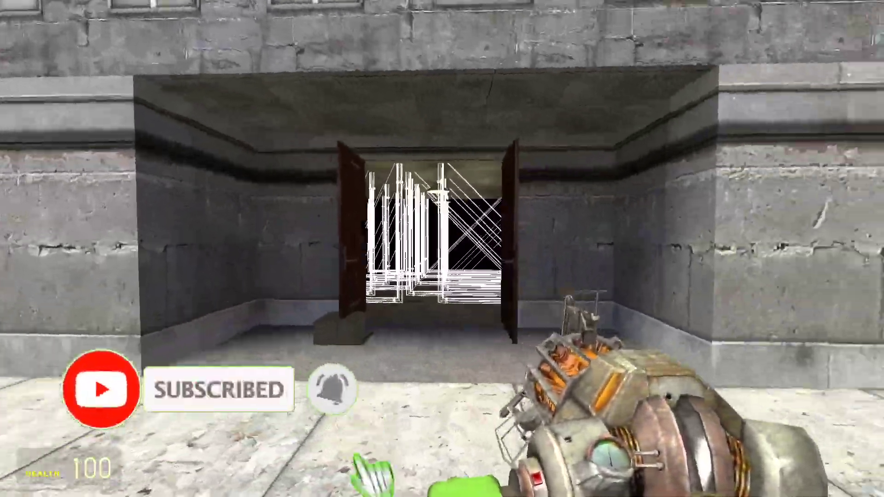
key(d)
- Walk through the double doorway and past the wireframe walls to the wall-mounted keypad
key(w)
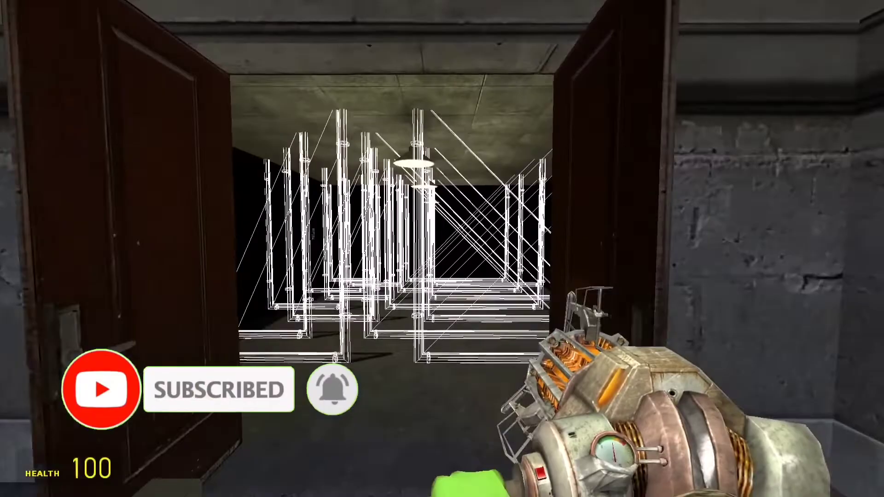
key(w)
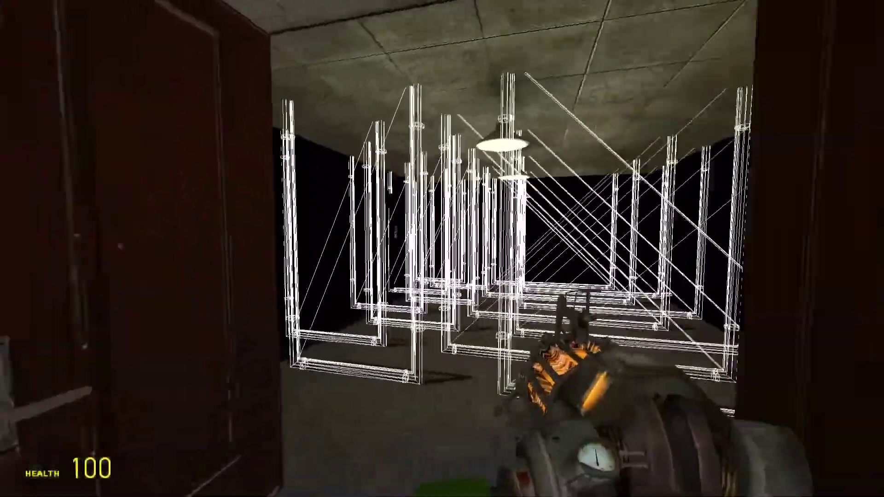
key(w)
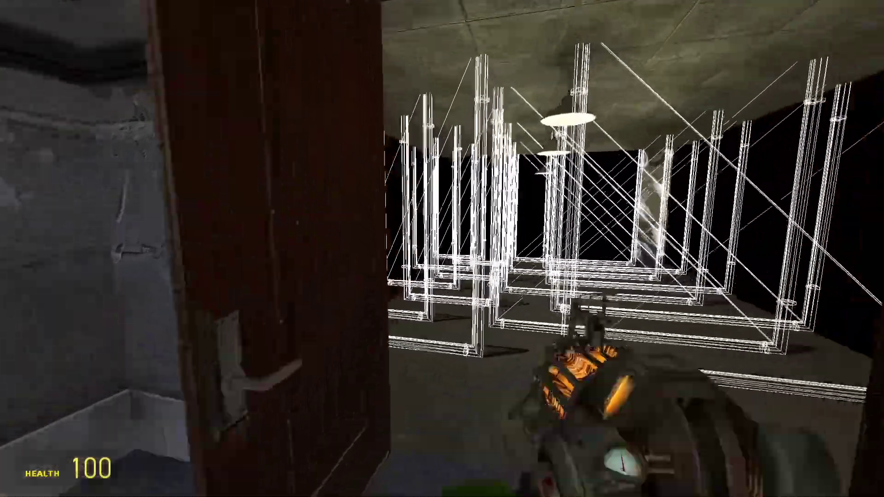
key(w)
key(w)
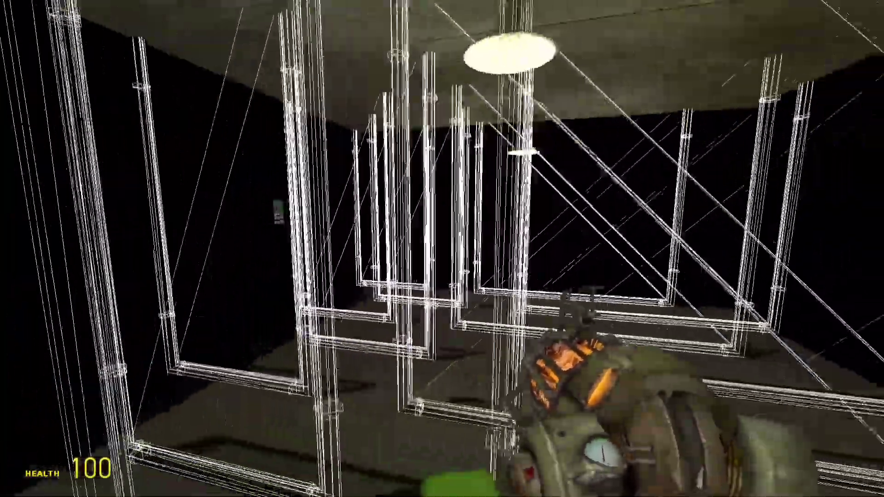
key(w)
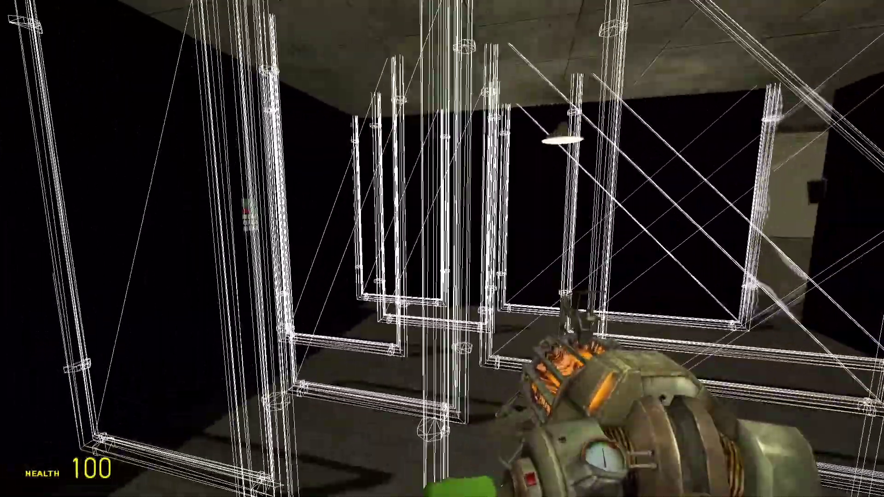
key(w)
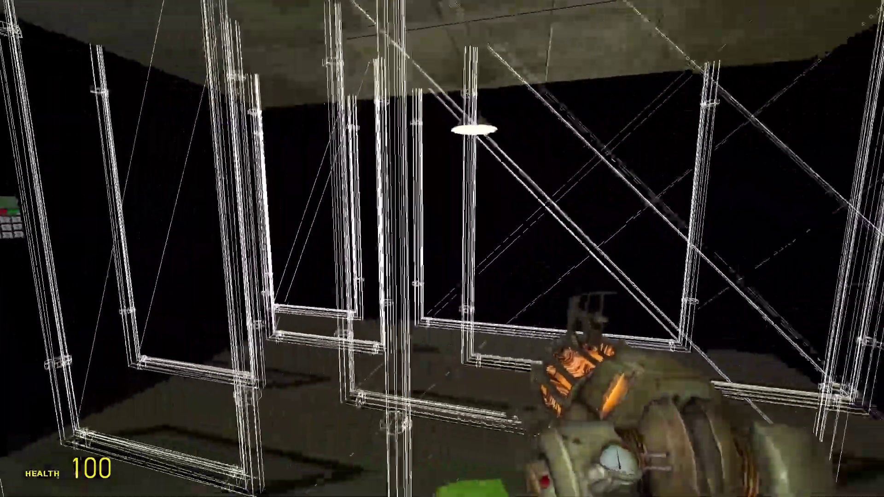
key(w)
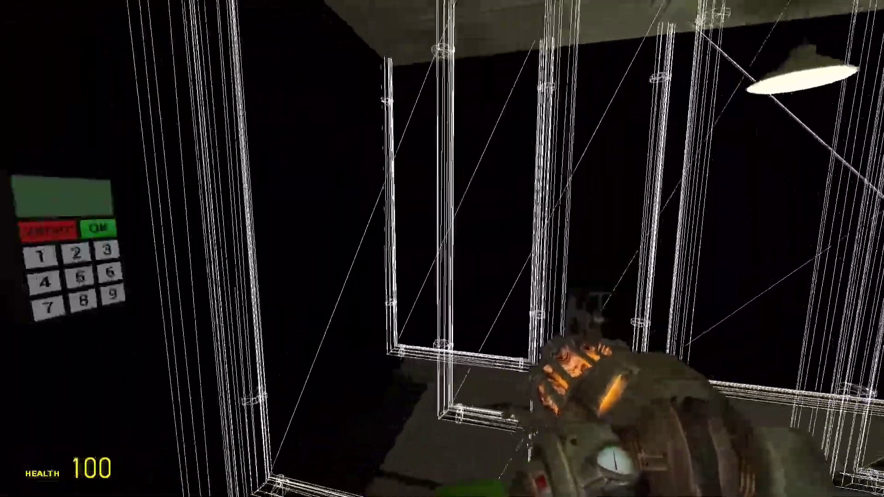
key(w)
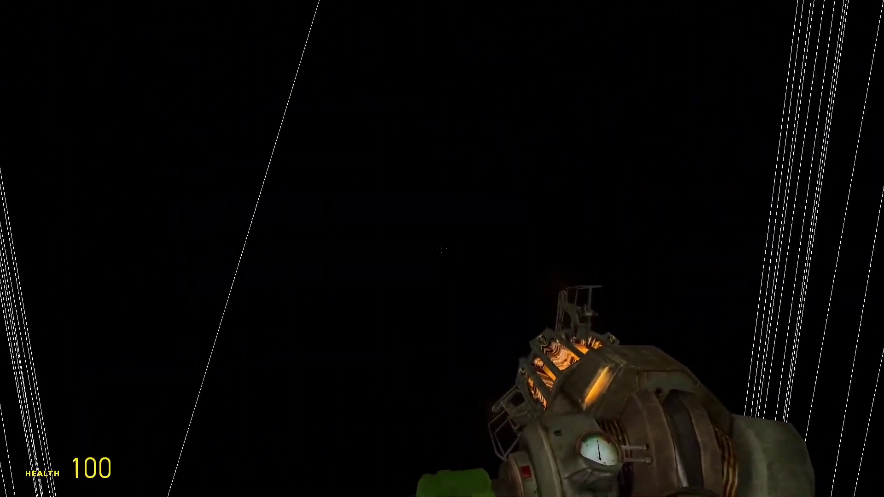
- Enter the lit room and face the black structure with its shooting holes
key(w)
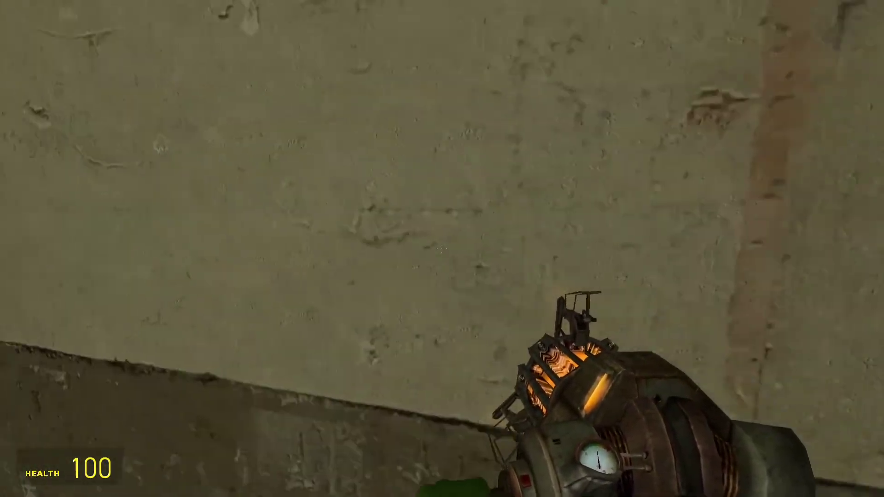
key(w)
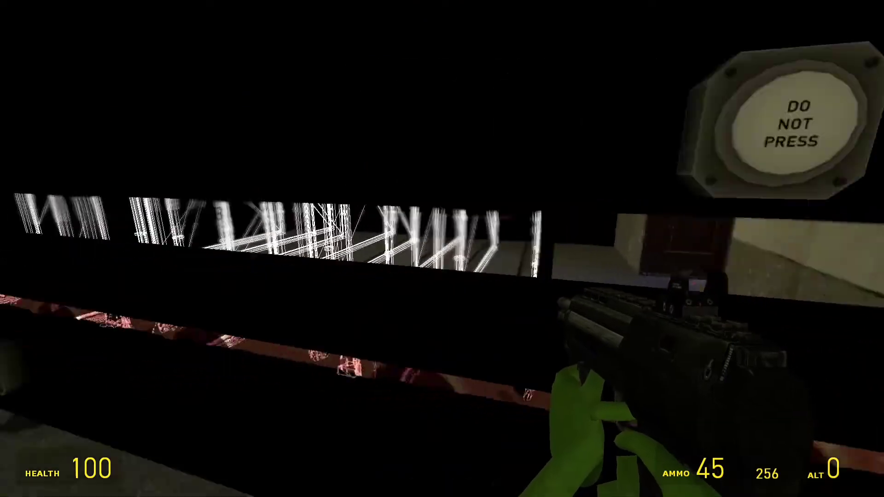
key(s)
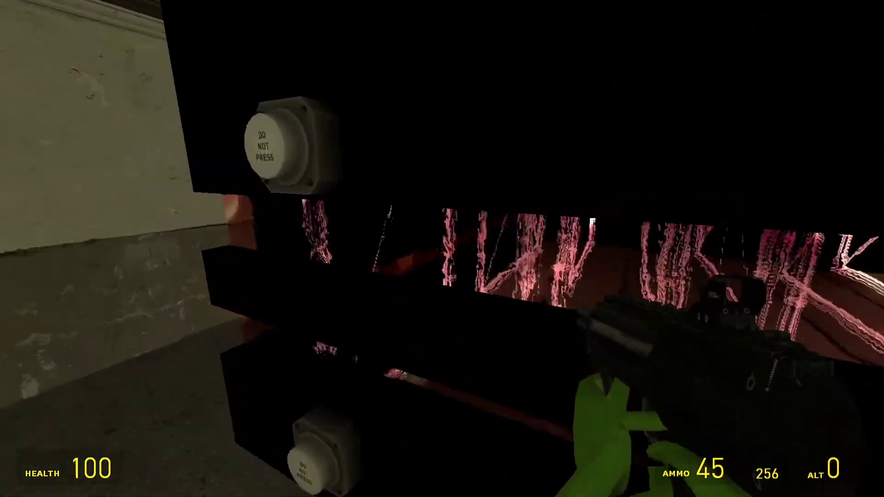
- Circle the black structure, inspecting its DO NOT PRESS buttons up close and from the side
key(w)
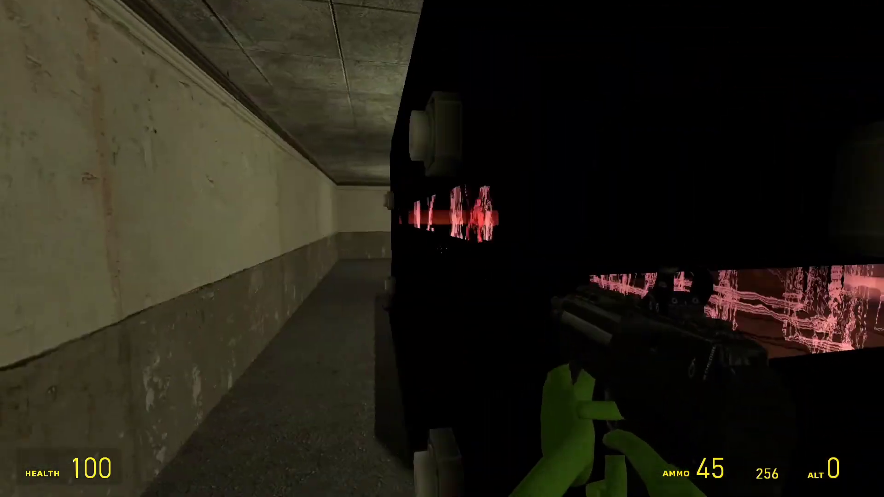
key(s)
key(d)
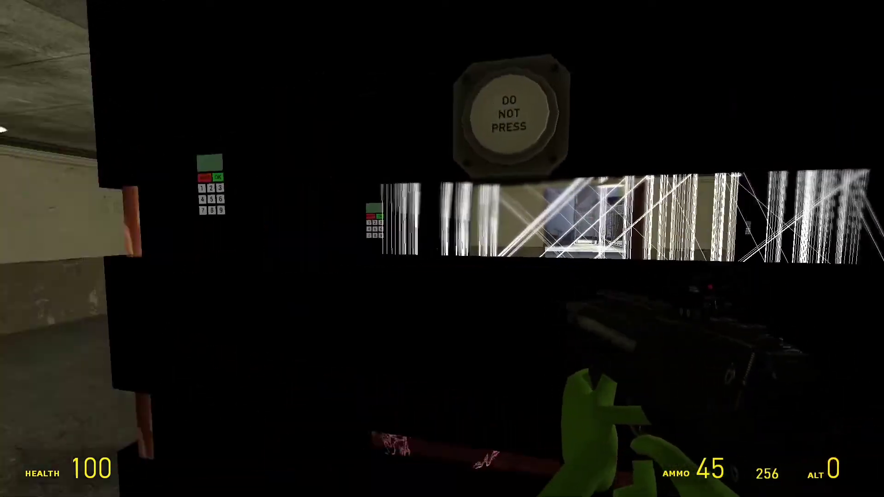
key(a)
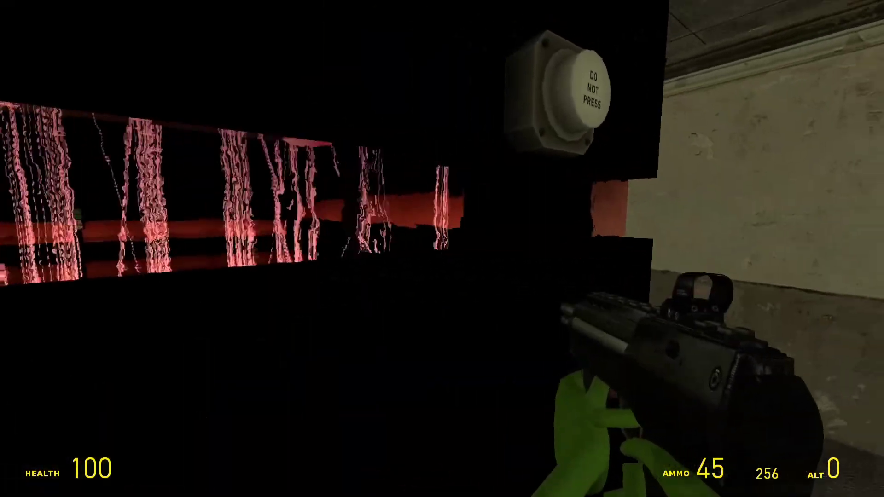
key(a)
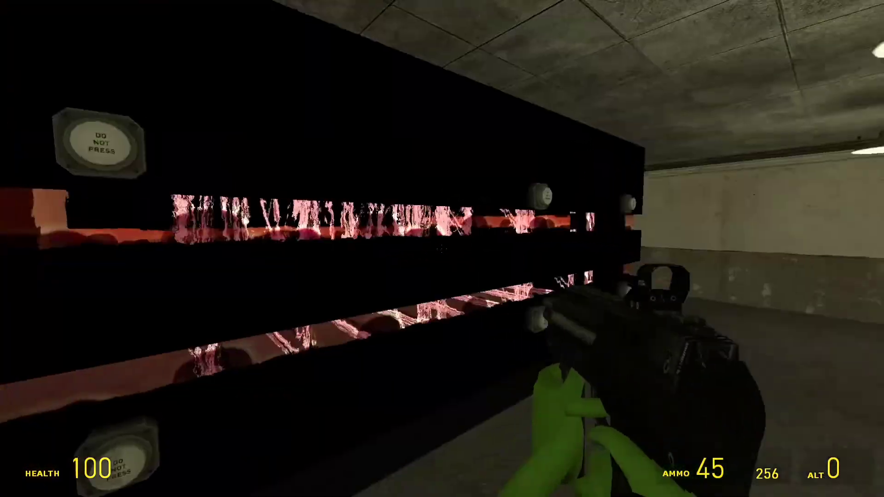
key(w)
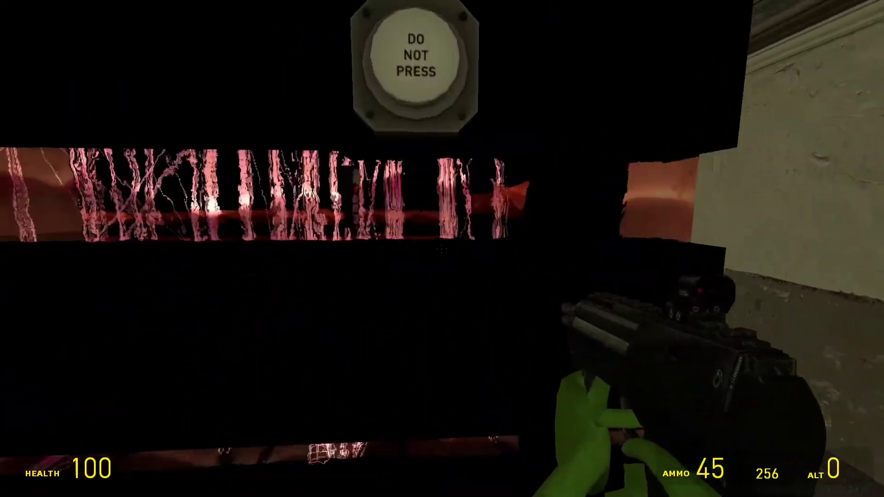
key(s)
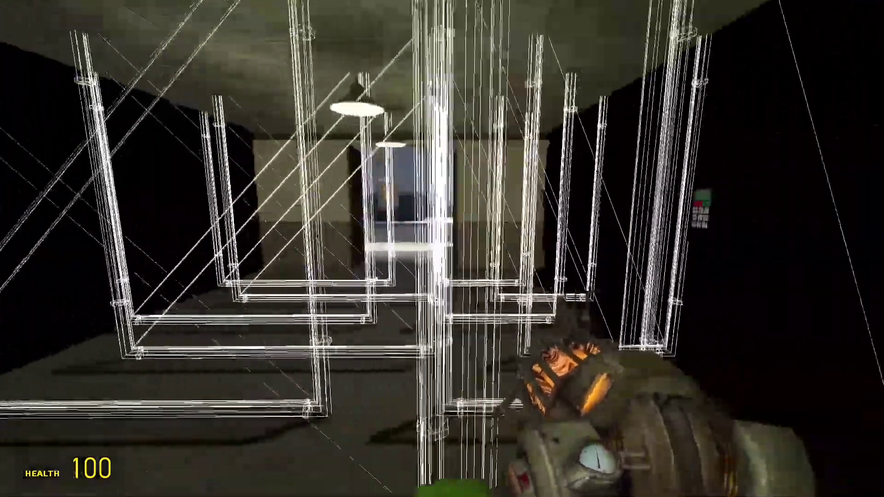
- Walk along the wireframe prop walls through the maze to the open doorway
key(w)
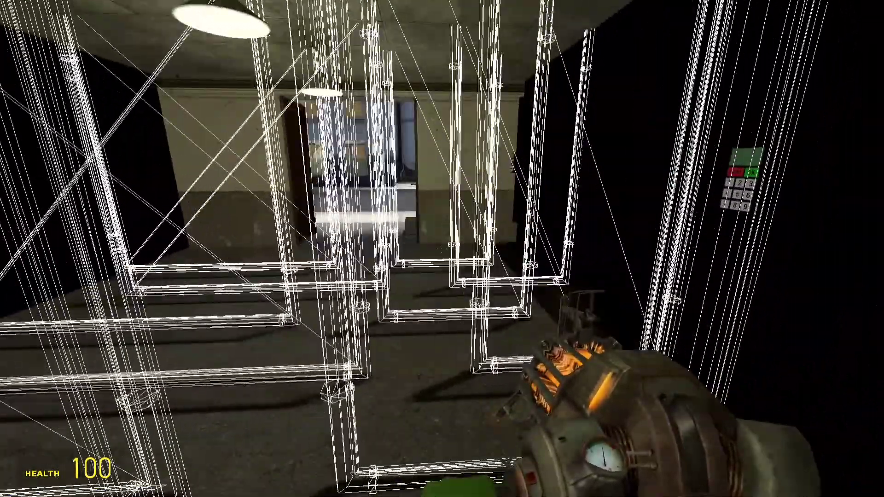
key(w)
key(w)
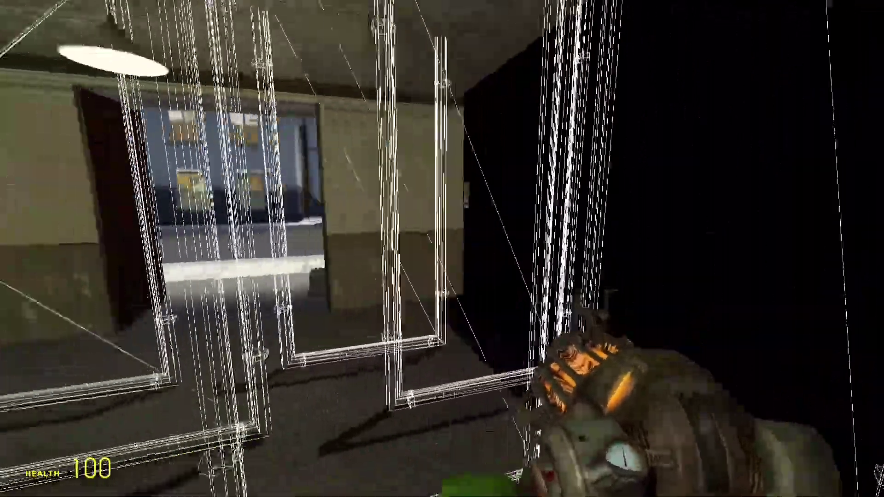
key(w)
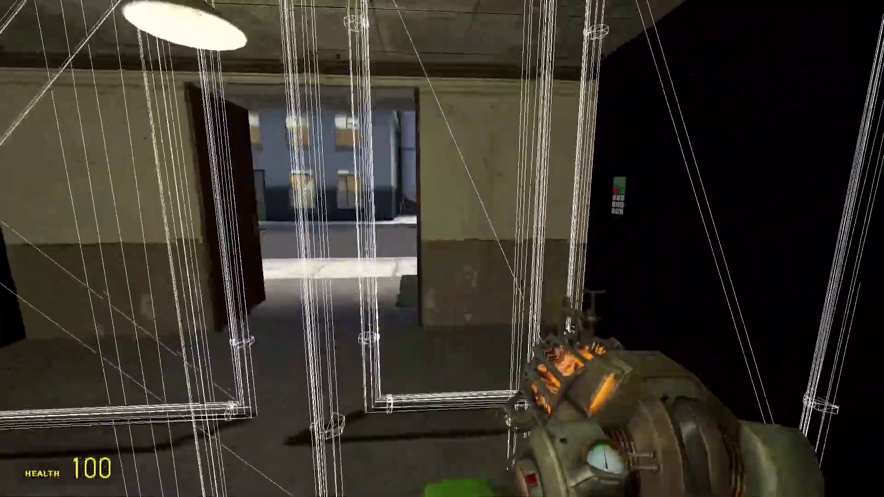
key(w)
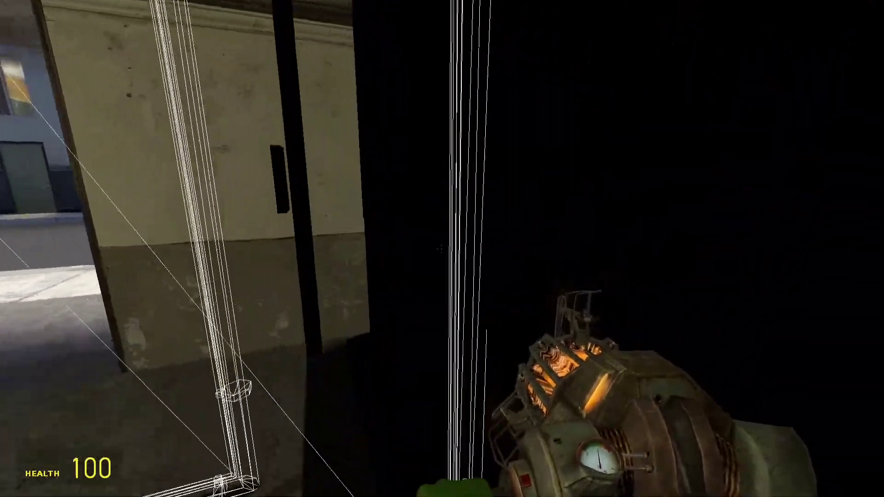
key(w)
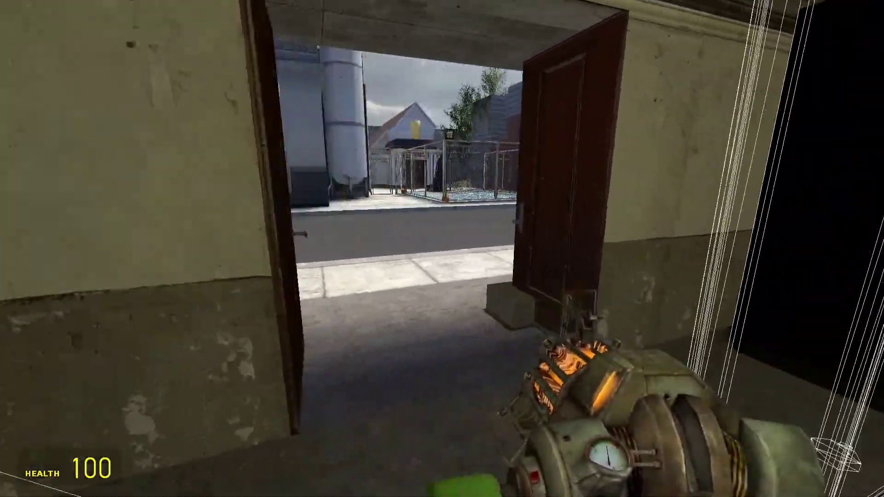
- Step out onto the street and turn back to face the double doors and maze
key(w)
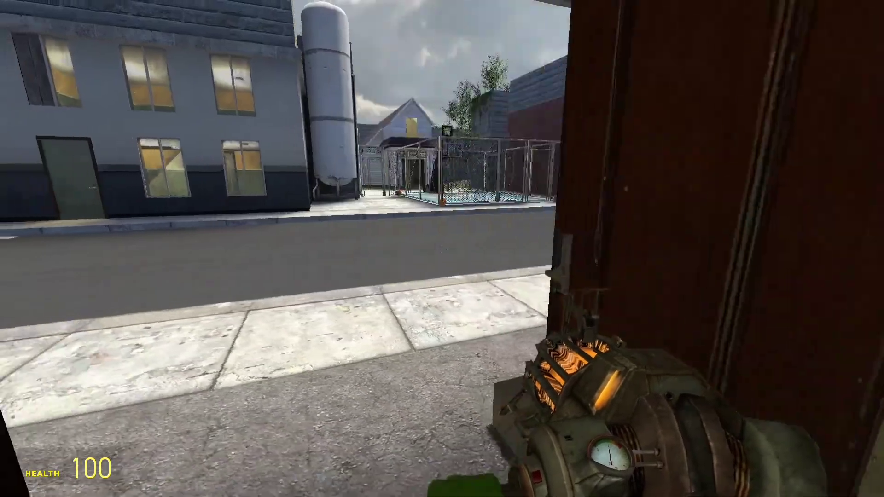
key(w)
key(w)
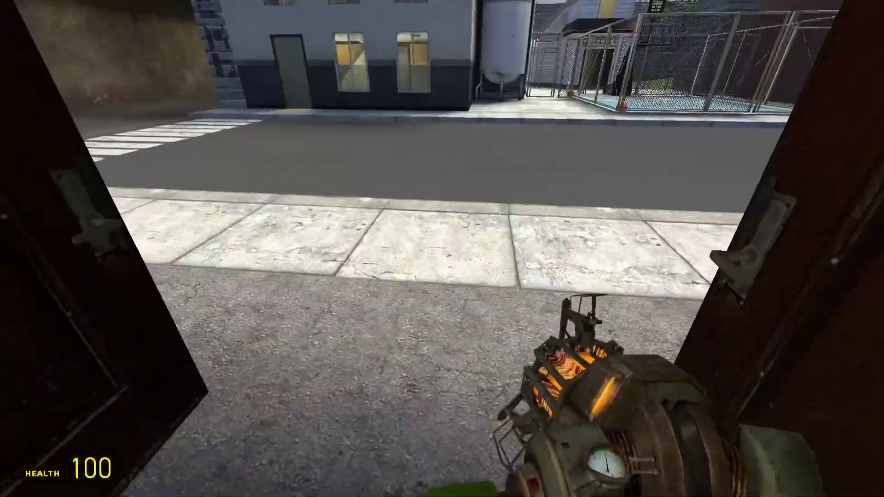
key(w)
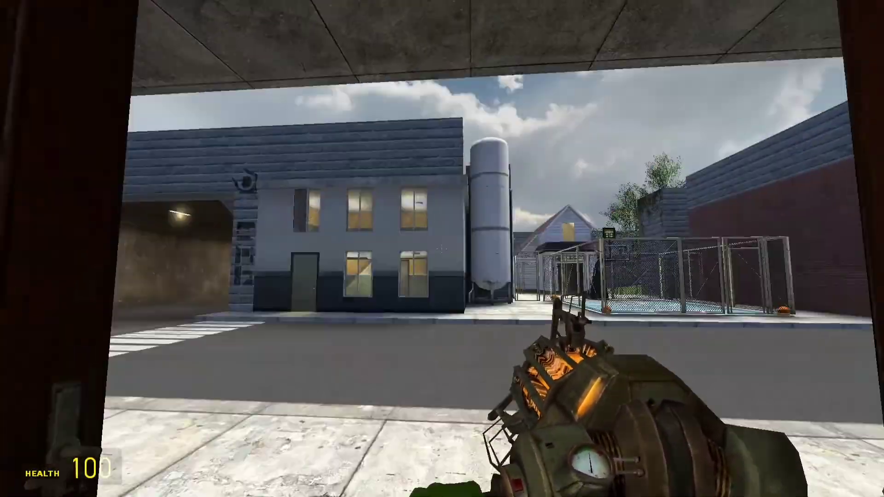
key(w)
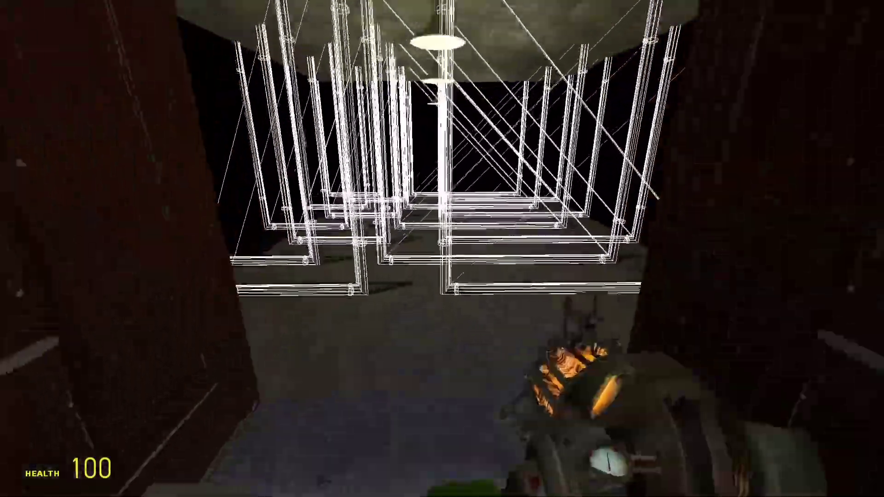
- Back out past the door frame, glance at the street, and face the wireframe room
key(s)
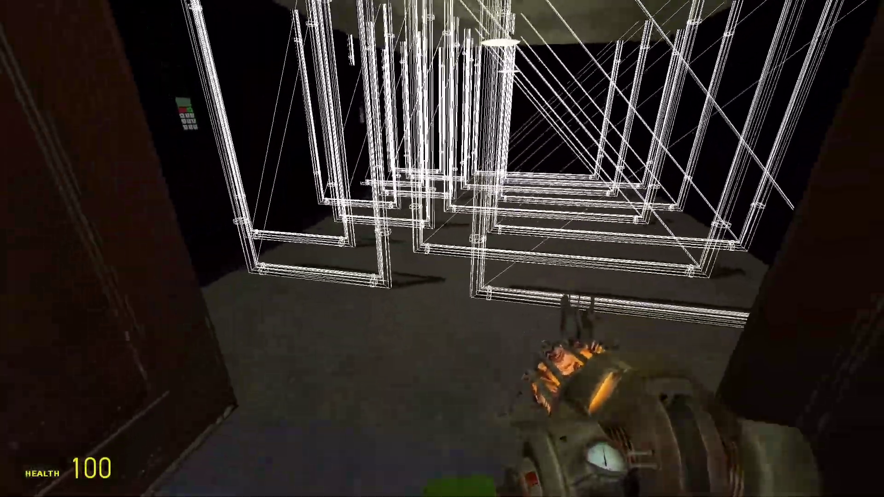
key(s)
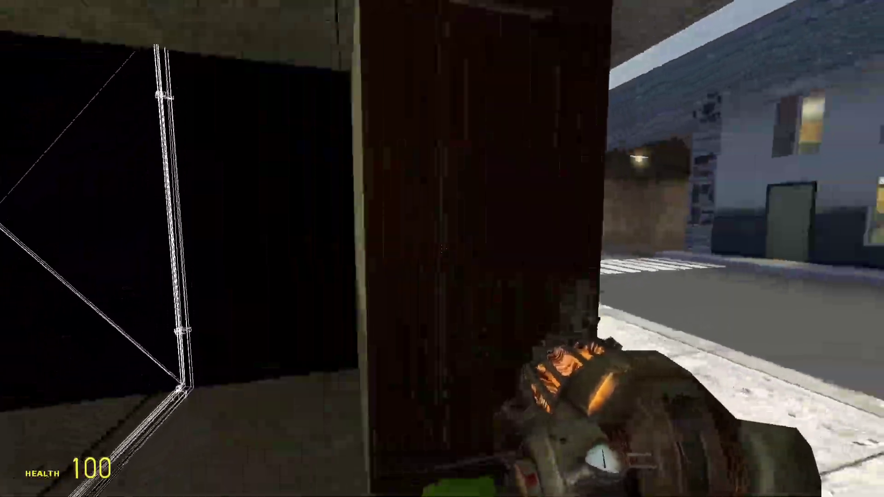
key(s)
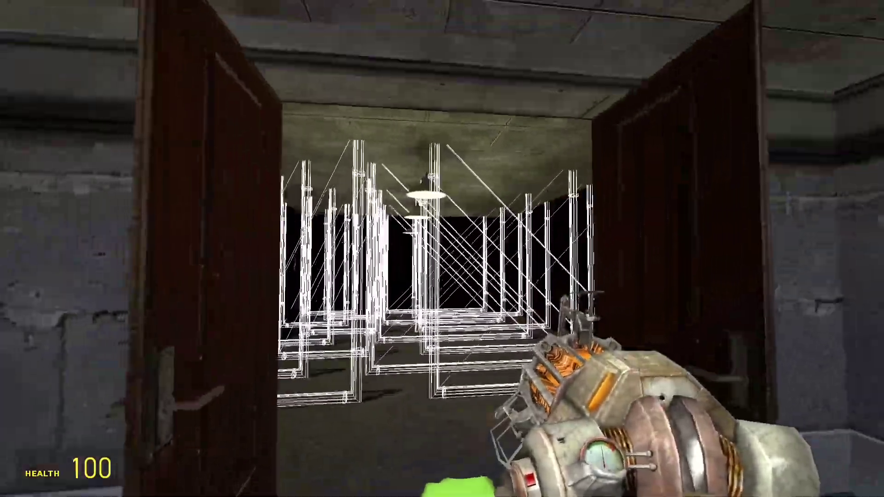